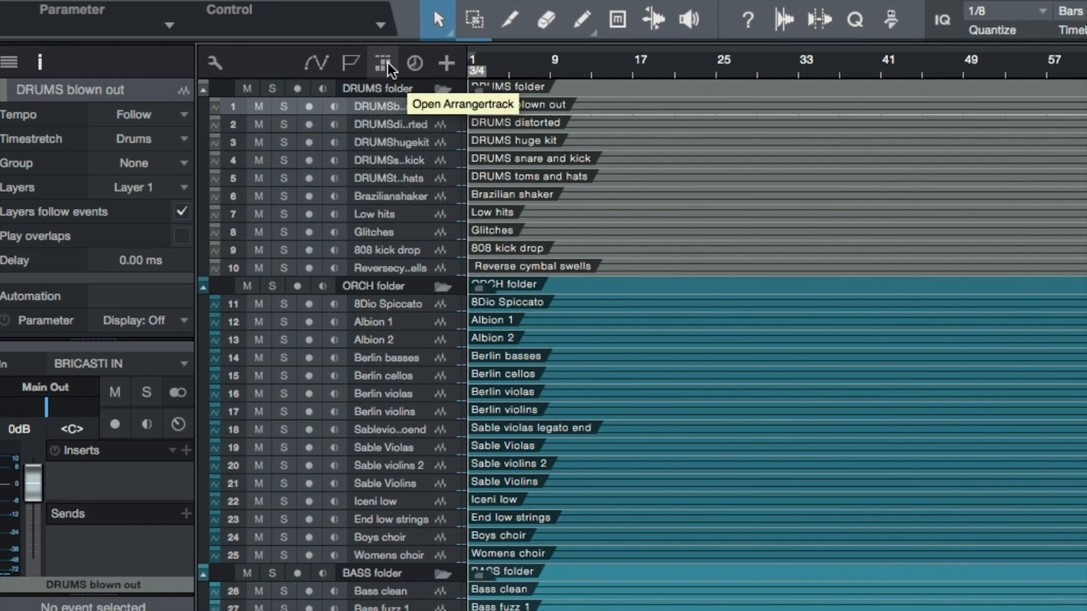
Step: Show the Arranger track and display its section list in the Inspector
{"action": "left_click", "coordinate": [383, 63]}
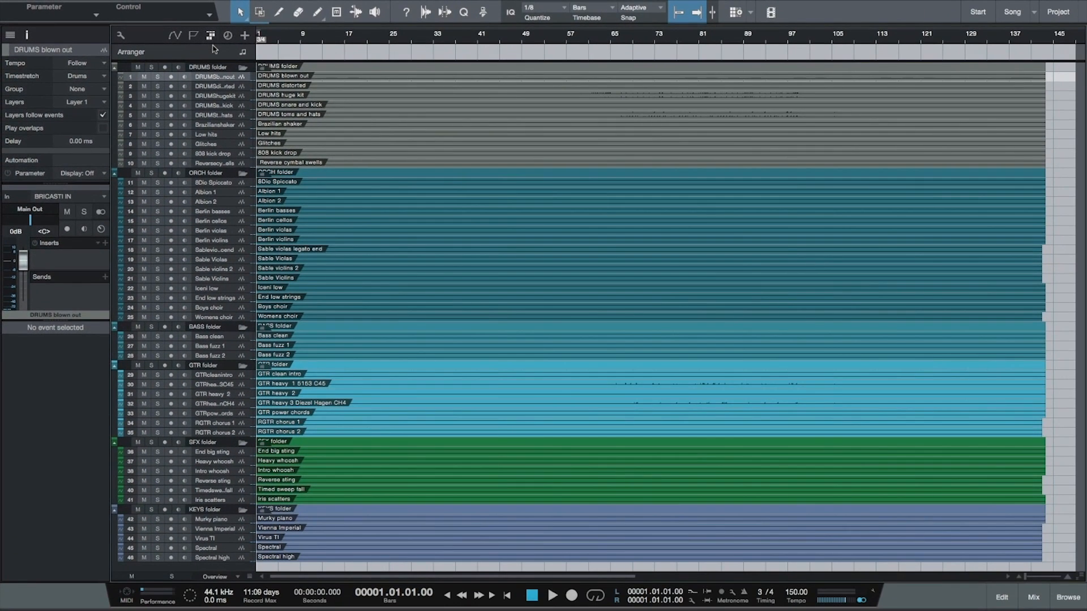
{"action": "left_click", "coordinate": [391, 96]}
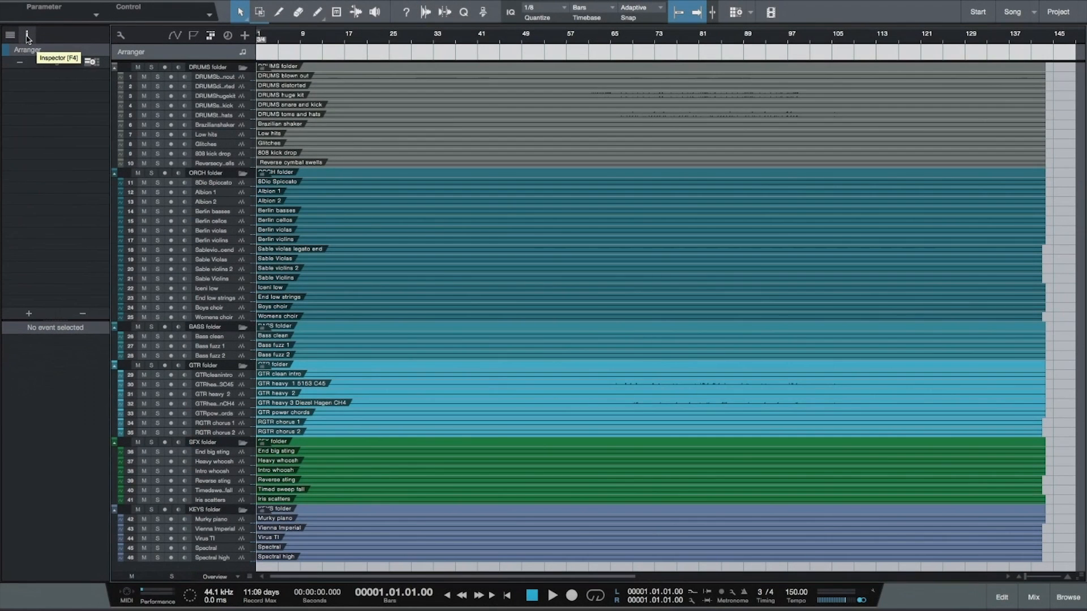
{"action": "left_click", "coordinate": [30, 38]}
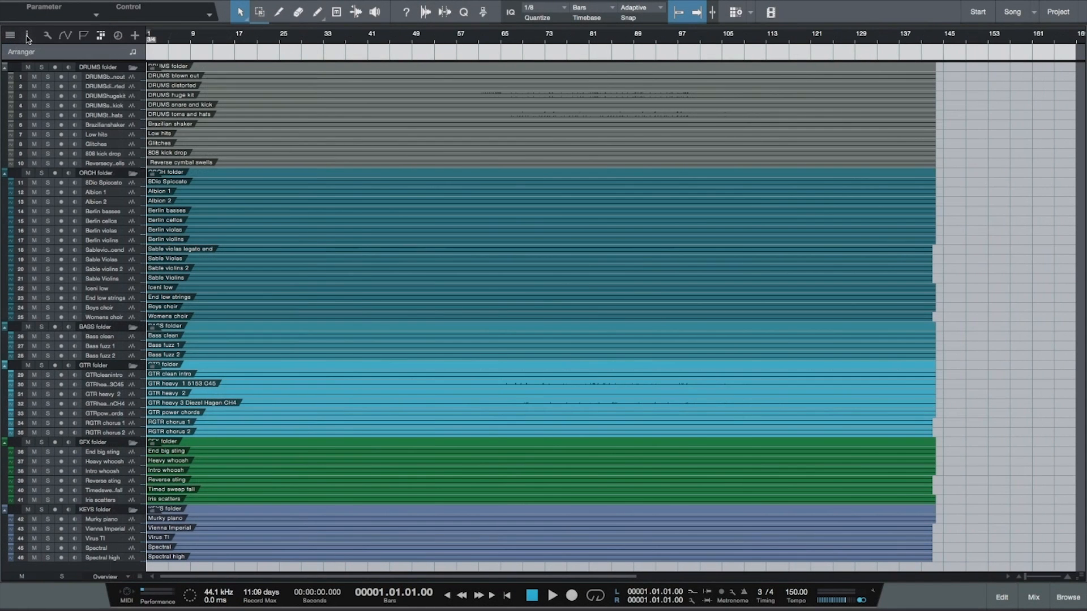
{"action": "left_click", "coordinate": [30, 37]}
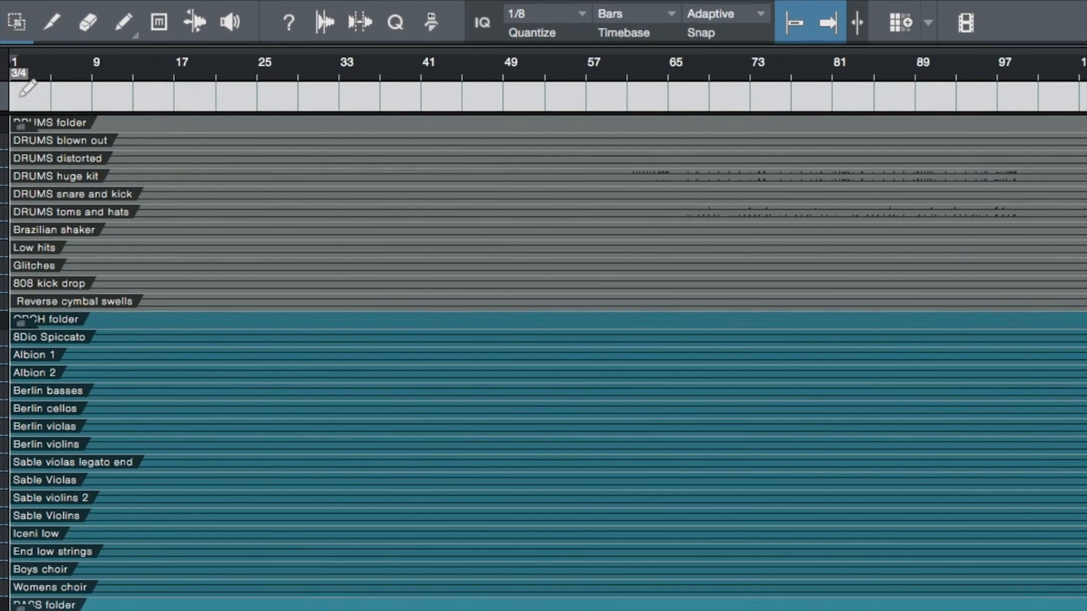
Step: Draw an Intro section about 35 bars long on the Arranger track, starting at bar 2
{"action": "left_click", "coordinate": [262, 51]}
{"action": "left_click_drag", "start_coordinate": [22, 95], "coordinate": [380, 99]}
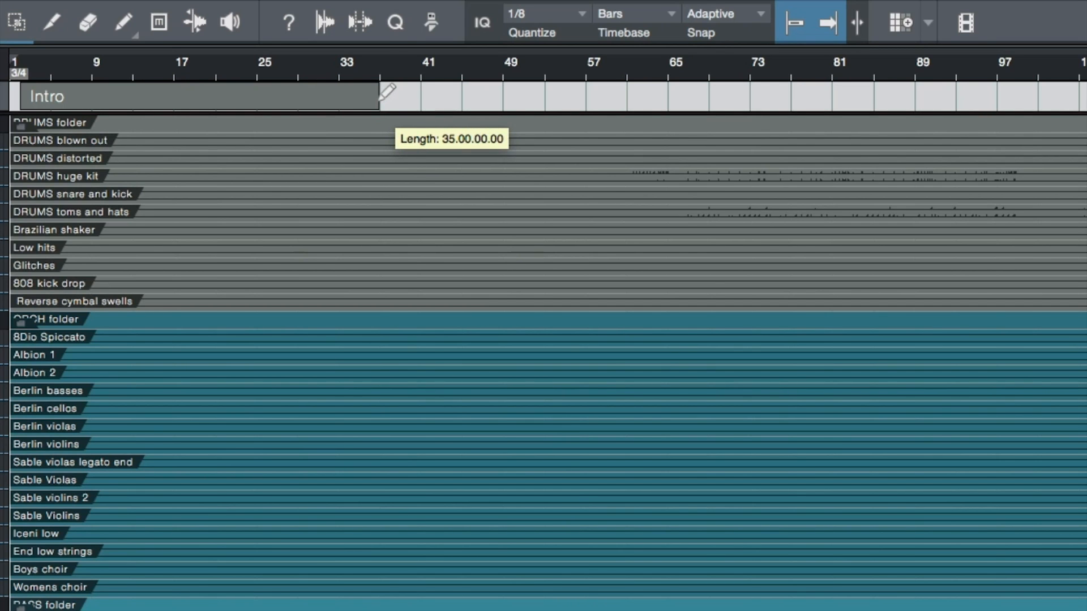
{"action": "mouse_move", "coordinate": [380, 100]}
{"action": "left_mouse_down"}
{"action": "mouse_move", "coordinate": [365, 100]}
{"action": "mouse_move", "coordinate": [382, 100]}
{"action": "left_mouse_up"}
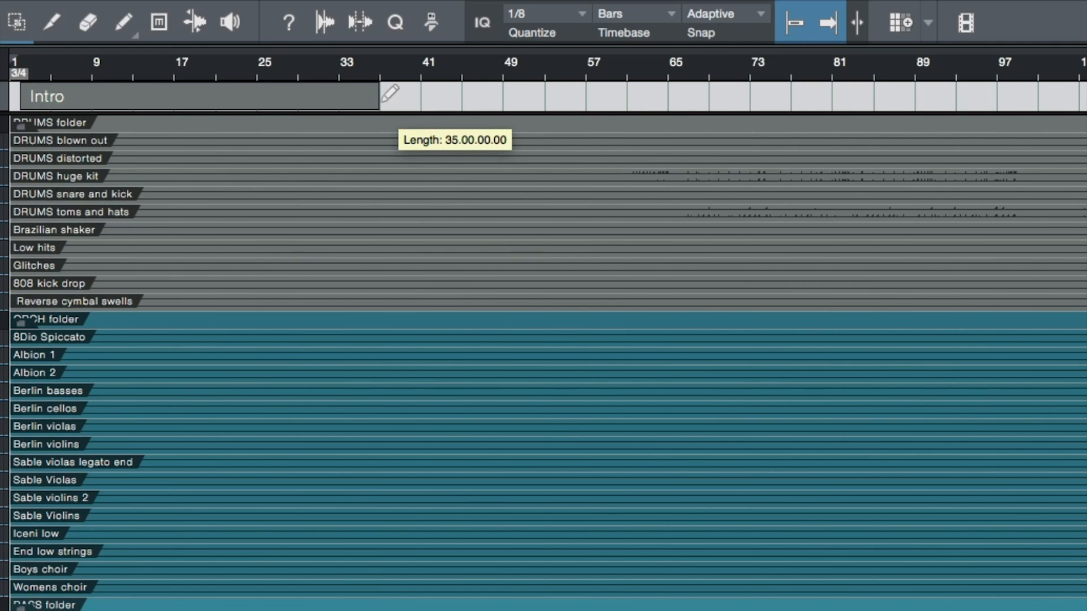
{"action": "left_click_drag", "start_coordinate": [383, 101], "coordinate": [381, 100]}
{"action": "left_click", "coordinate": [310, 100]}
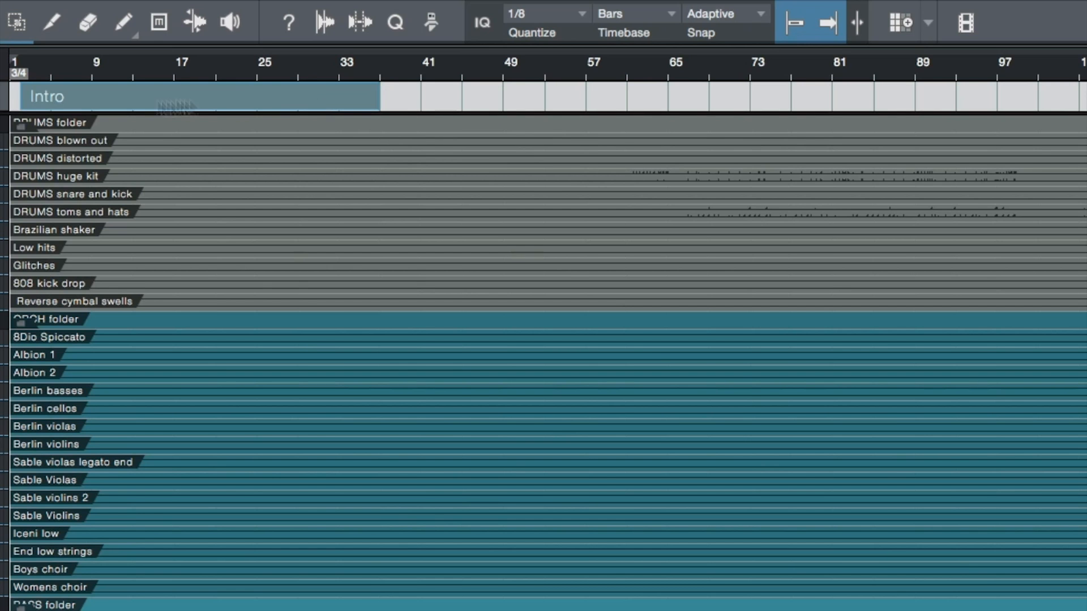
Step: Resize the Intro section to run from bar 1 to bar 35
{"action": "mouse_move", "coordinate": [17, 97]}
{"action": "left_mouse_down"}
{"action": "mouse_move", "coordinate": [113, 97]}
{"action": "mouse_move", "coordinate": [11, 96]}
{"action": "left_mouse_up"}
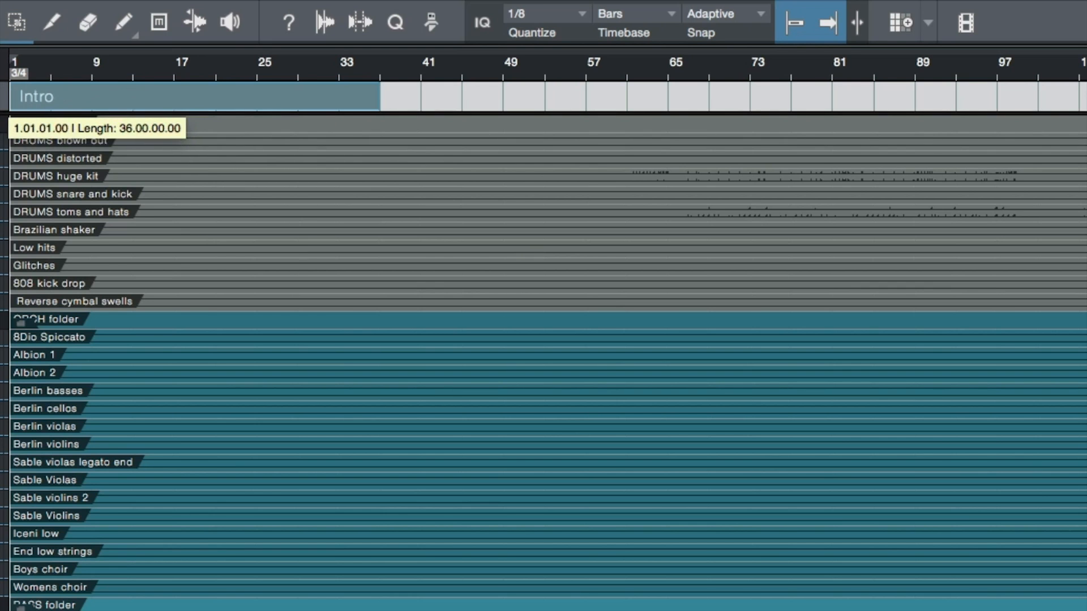
{"action": "left_click", "coordinate": [319, 65]}
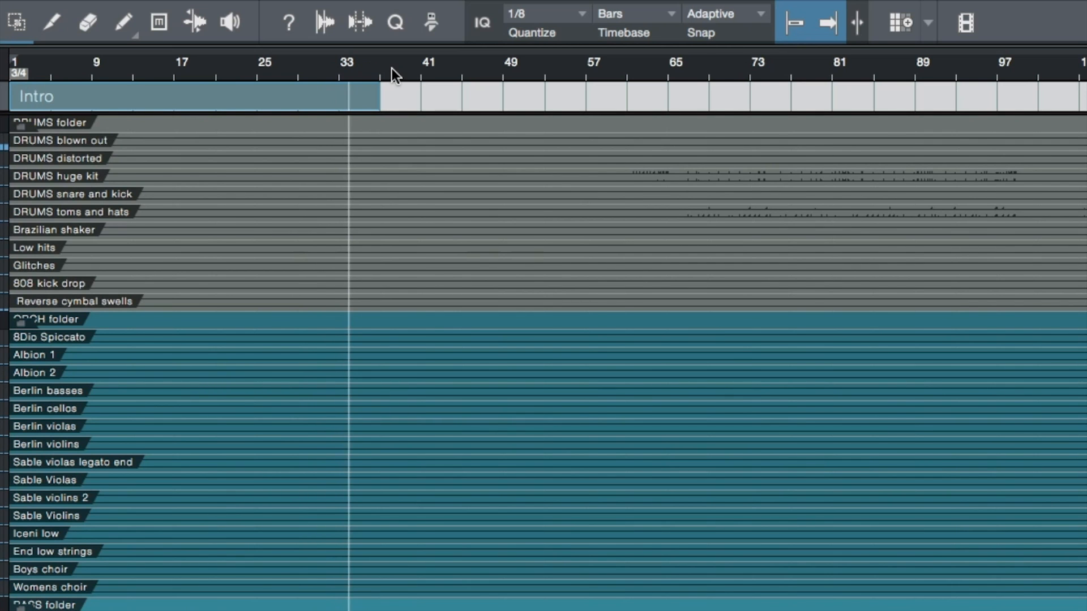
{"action": "left_click_drag", "start_coordinate": [381, 99], "coordinate": [371, 101]}
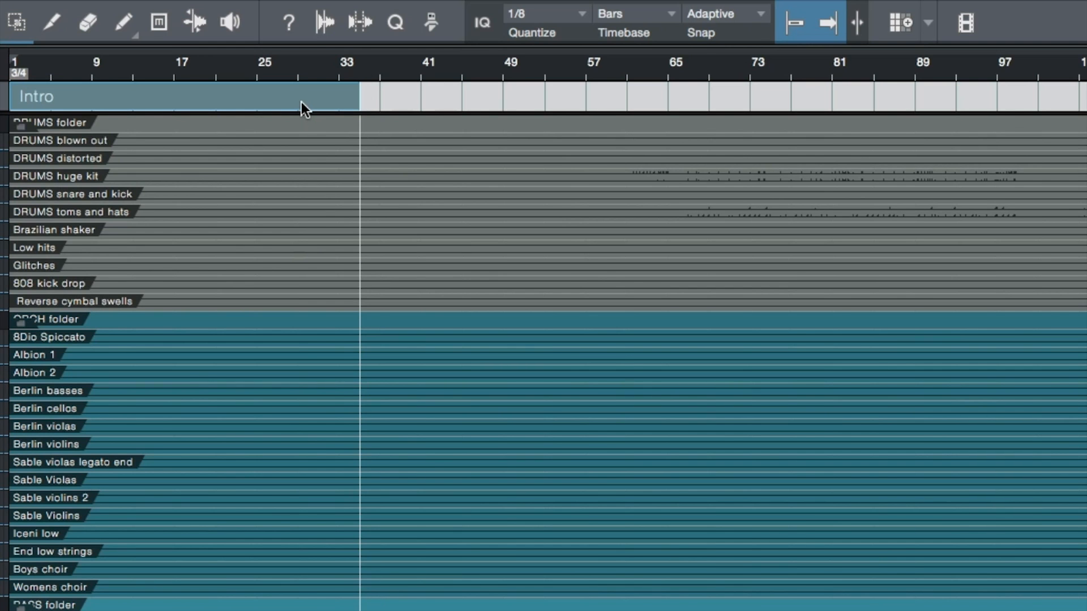
Step: Try a green colour on the Intro section and restore its gray colour
{"action": "right_click", "coordinate": [222, 100]}
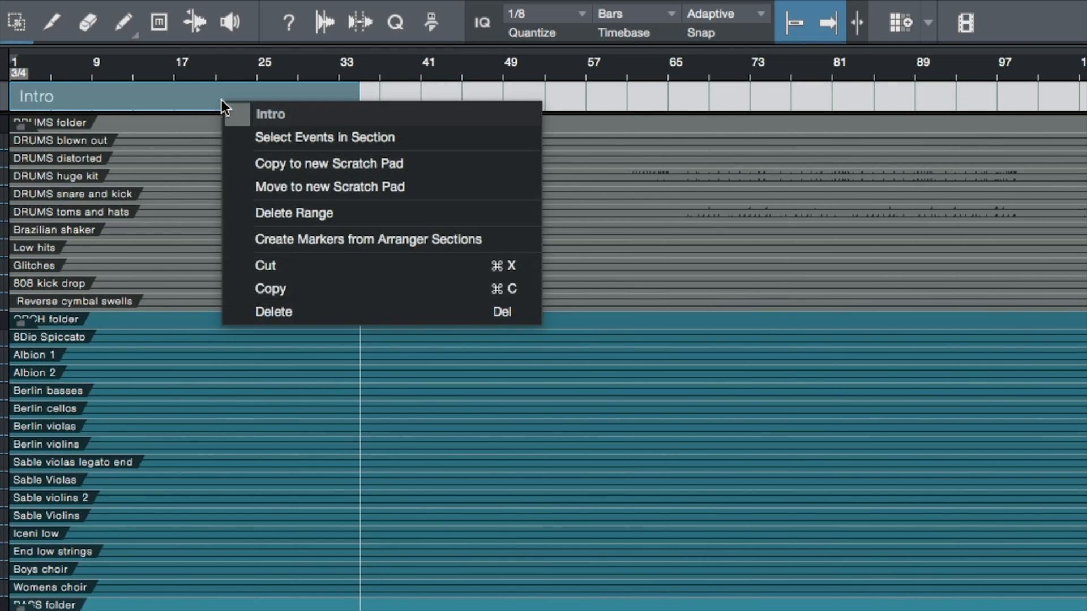
{"action": "left_click", "coordinate": [241, 112]}
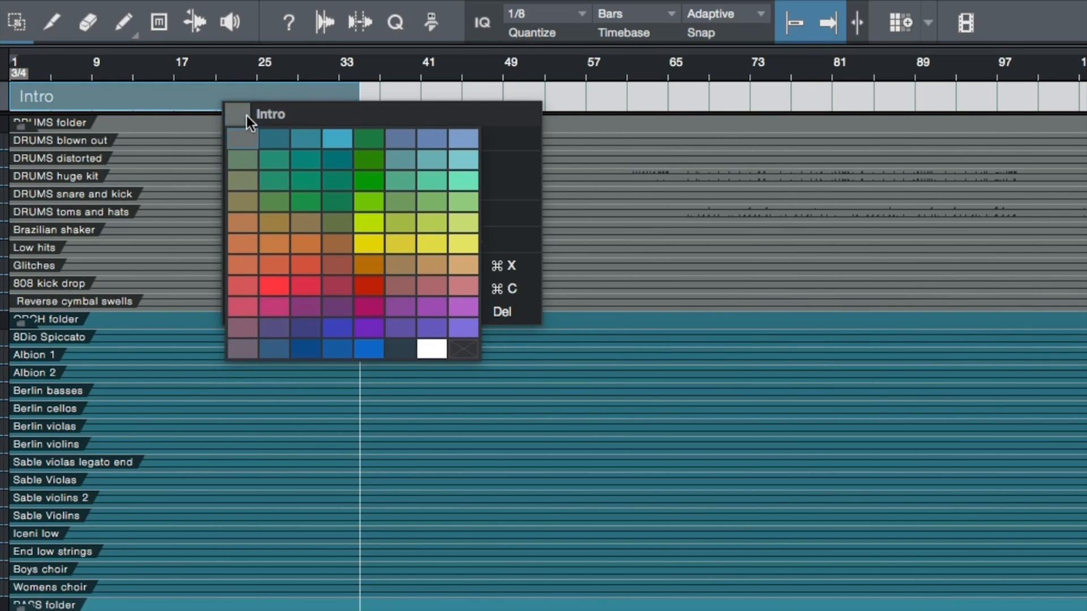
{"action": "left_click", "coordinate": [244, 113]}
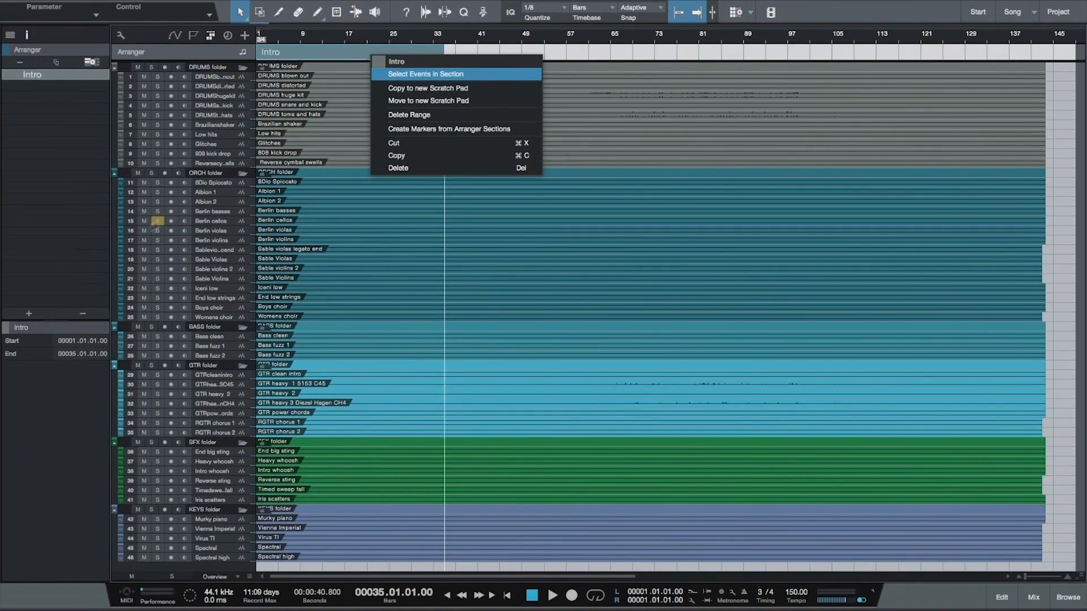
{"action": "left_click", "coordinate": [8, 328]}
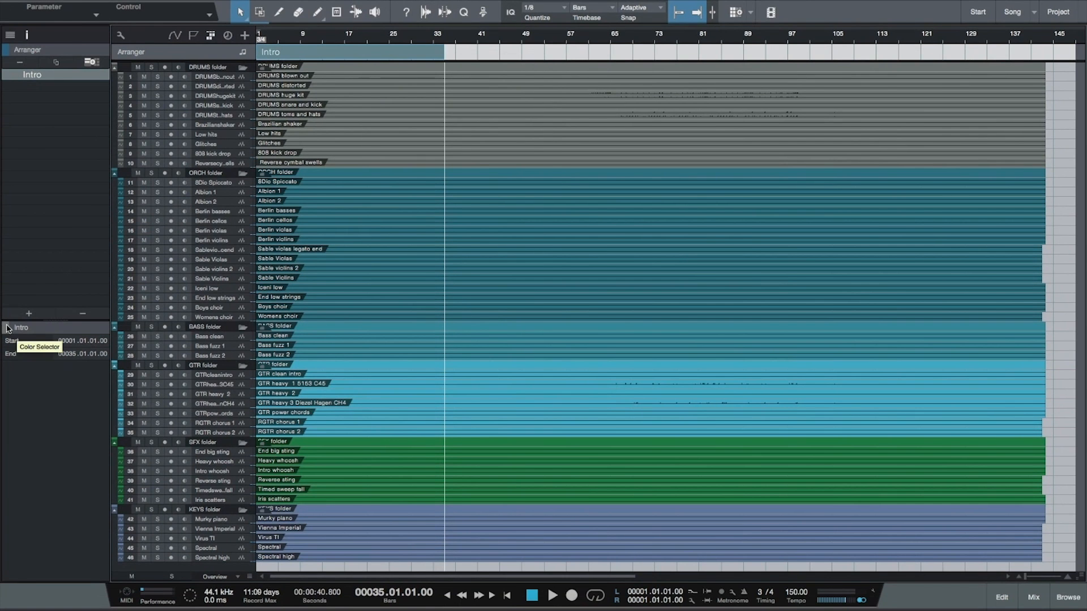
{"action": "left_click", "coordinate": [8, 328]}
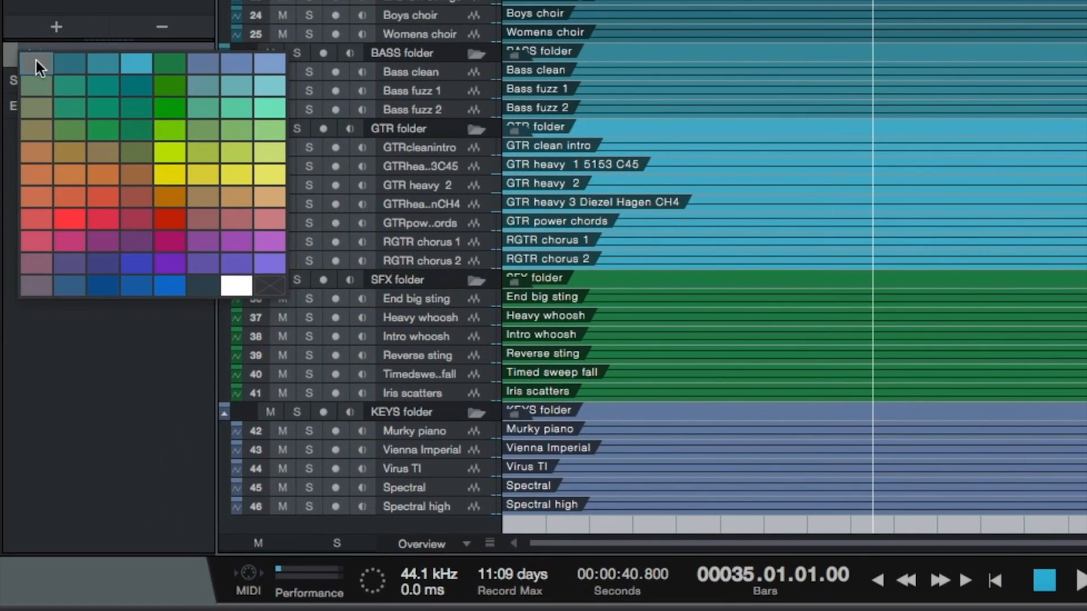
{"action": "left_click", "coordinate": [19, 331]}
Step: Open the Intro section's name for editing and keep it as Intro
{"action": "double_click", "coordinate": [50, 51]}
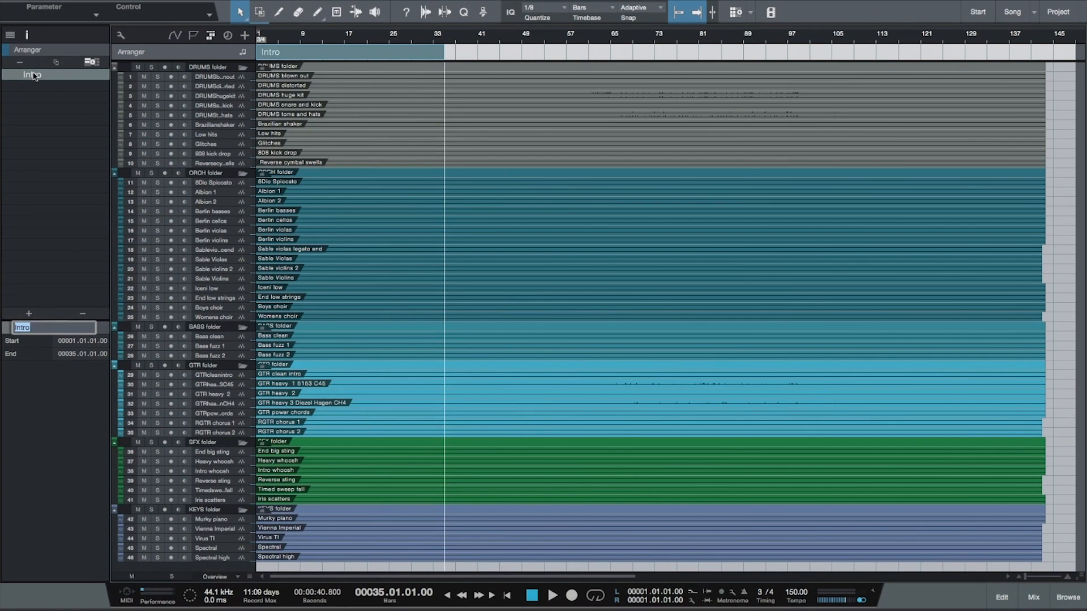
{"action": "double_click", "coordinate": [34, 74]}
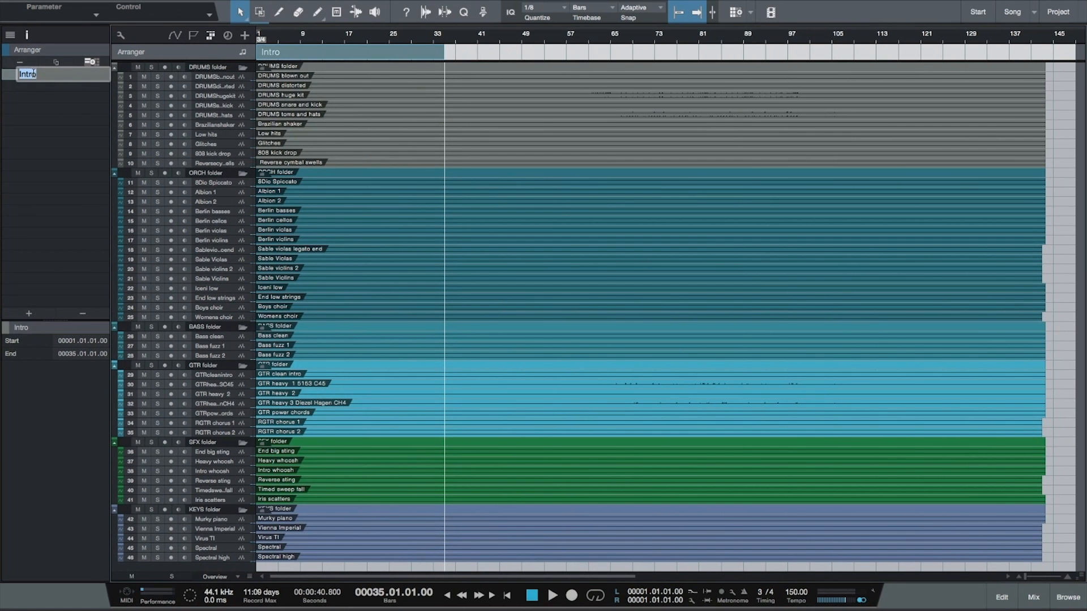
{"action": "key", "text": "Return"}
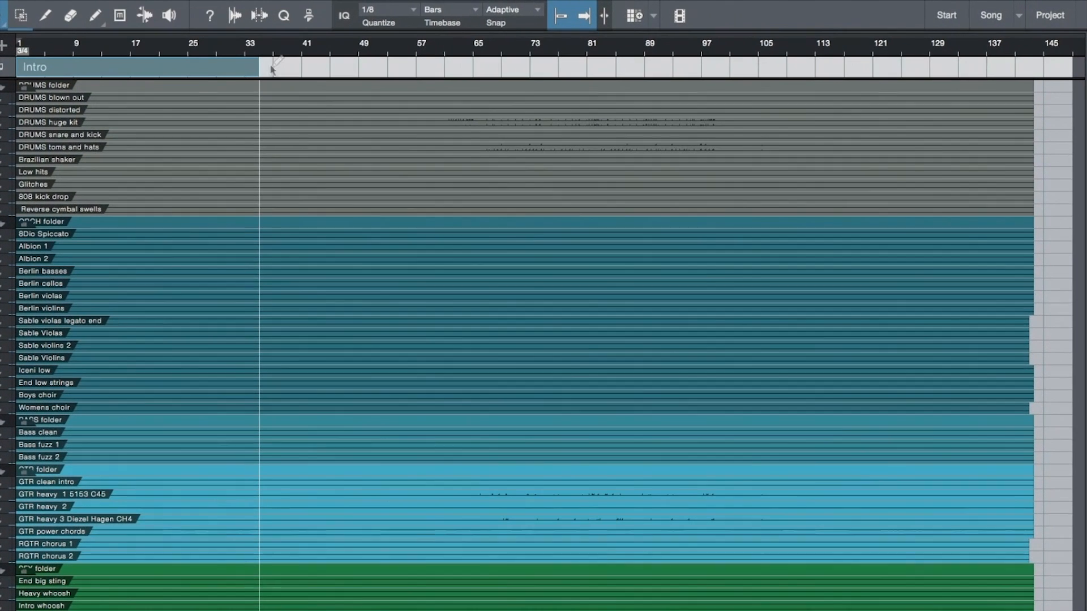
Step: Draw Verse and Chorus sections after the Intro and extend the Verse's start back to bar 35
{"action": "left_click_drag", "start_coordinate": [442, 53], "coordinate": [517, 46]}
{"action": "left_click_drag", "start_coordinate": [362, 60], "coordinate": [729, 69]}
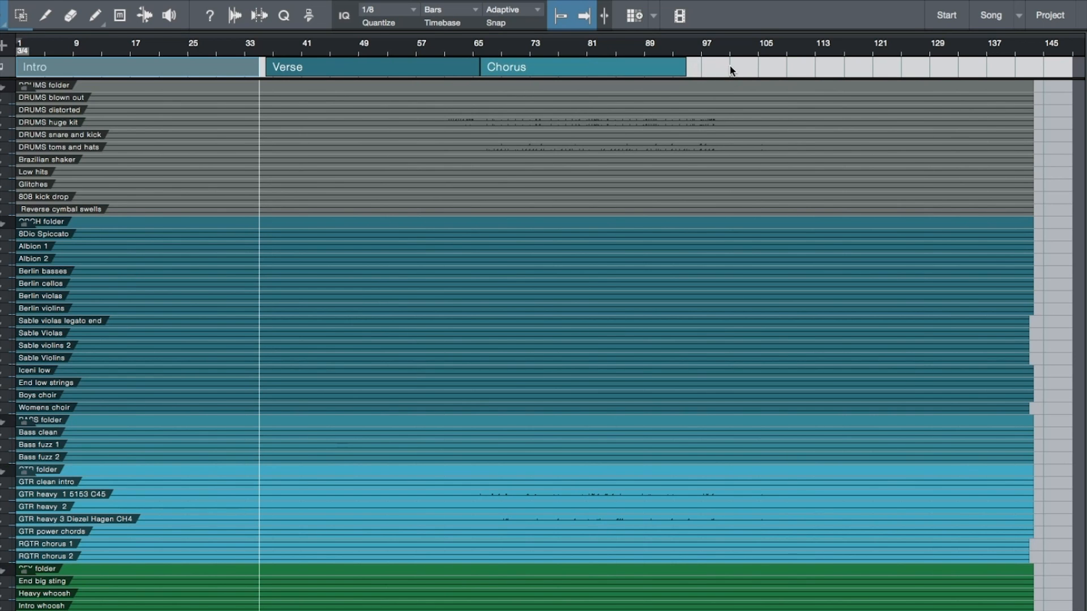
{"action": "left_click", "coordinate": [266, 62]}
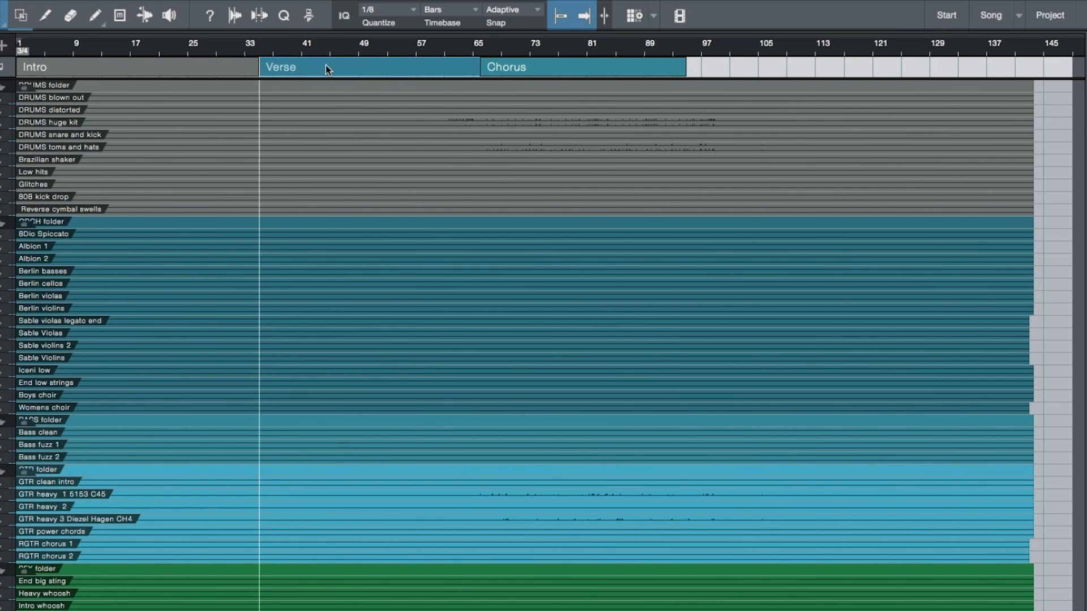
Step: Try moving the Verse section with its events to about bar 160, and undo the move
{"action": "key", "text": "w"}
{"action": "left_click_drag", "start_coordinate": [208, 63], "coordinate": [640, 68]}
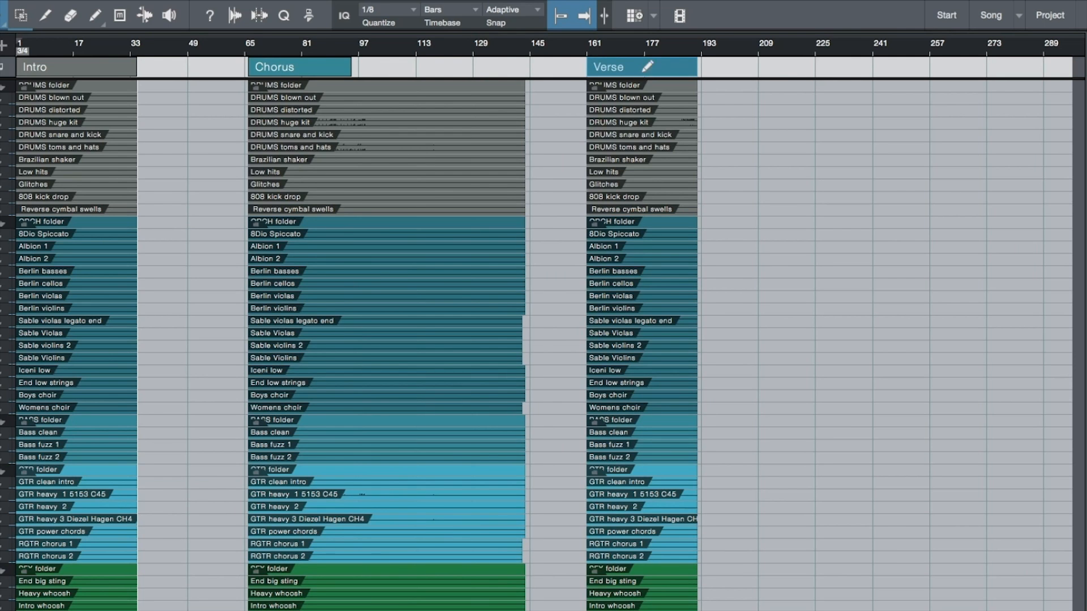
{"action": "key", "text": "ctrl+z"}
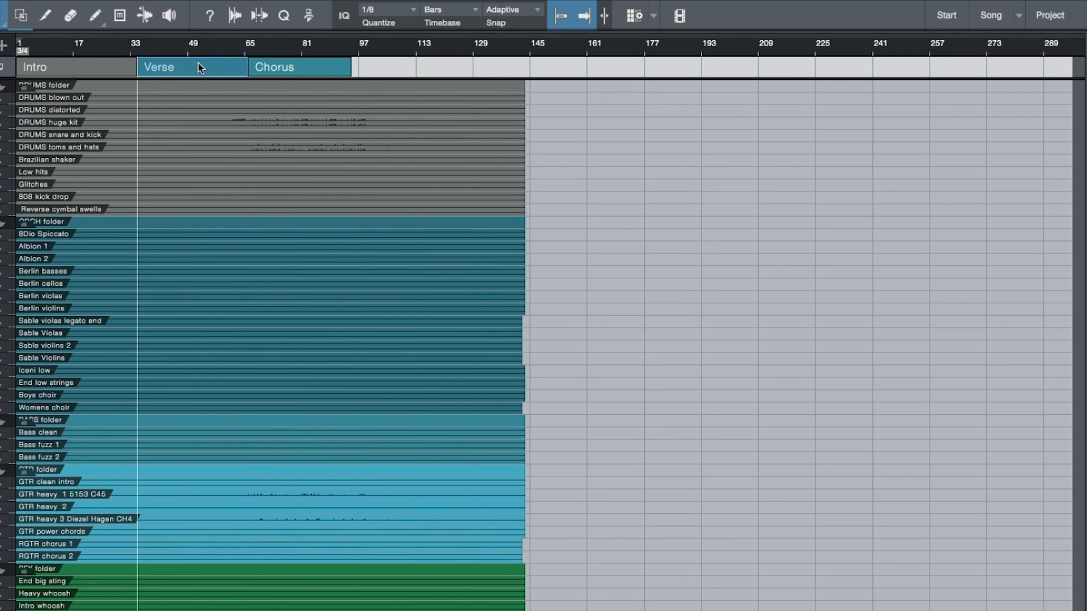
Step: Try copying the Verse section with its events to about bar 160, and undo the copy
{"action": "left_click_drag", "start_coordinate": [198, 63], "coordinate": [642, 68]}
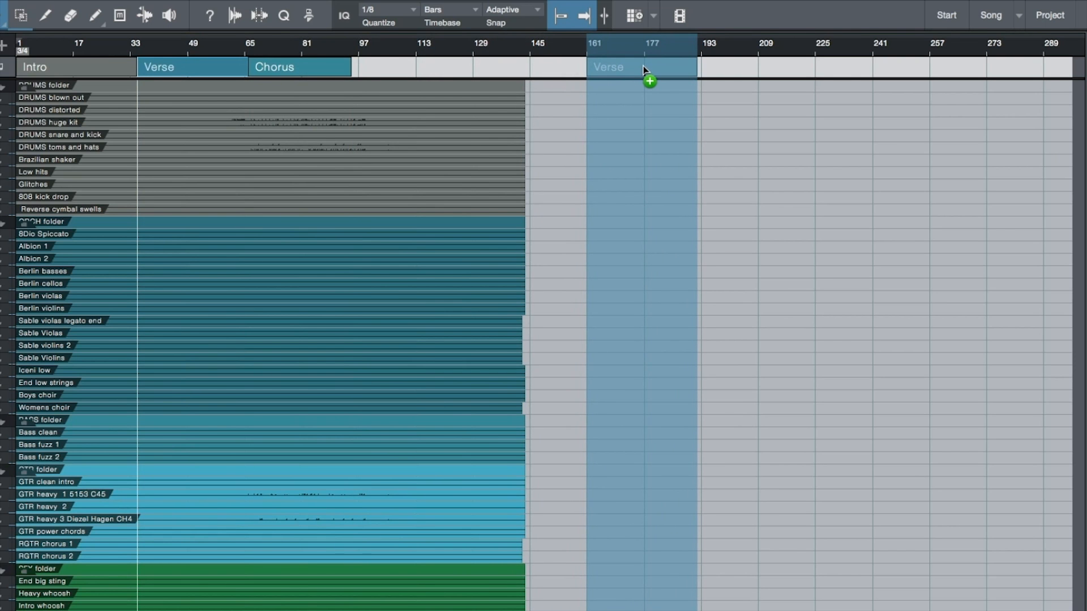
{"action": "left_click_drag", "start_coordinate": [643, 69], "coordinate": [643, 68]}
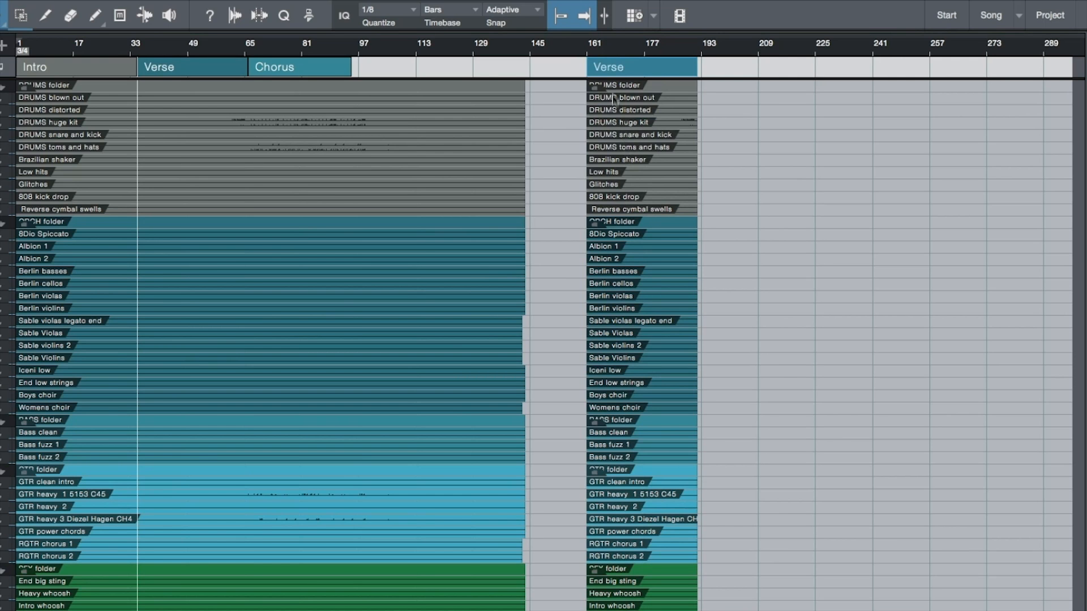
{"action": "key", "text": "ctrl+z"}
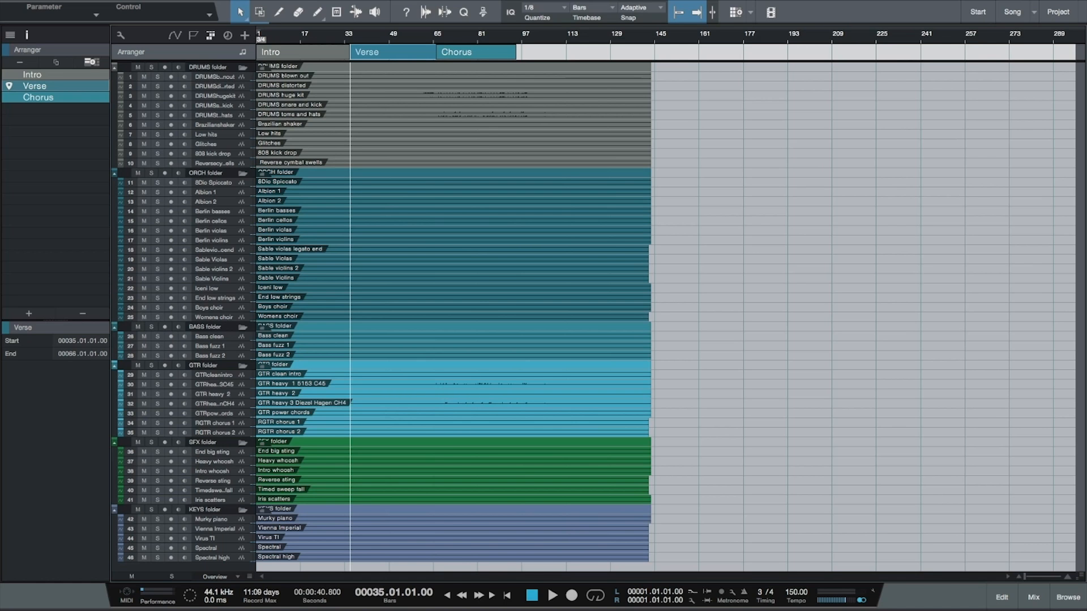
Step: Undo the creation of the Verse and Chorus sections
{"action": "key", "text": "ctrl+z"}
{"action": "key", "text": "ctrl+z"}
{"action": "key", "text": "ctrl+z"}
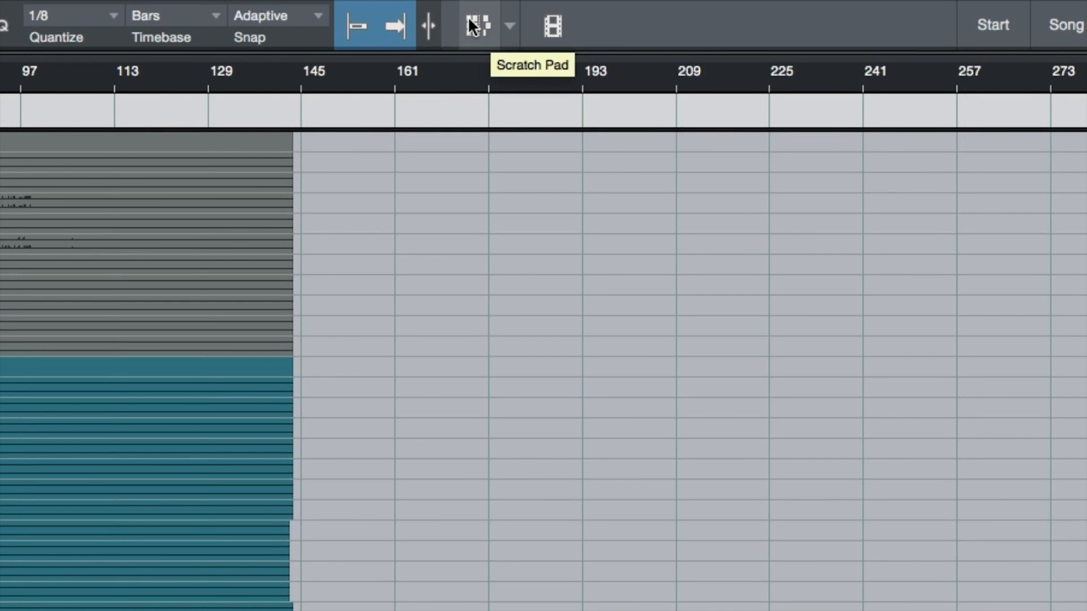
Step: Show Scratch Pad 1 beside the arrangement and widen its pane to about half the timeline
{"action": "left_click", "coordinate": [468, 20]}
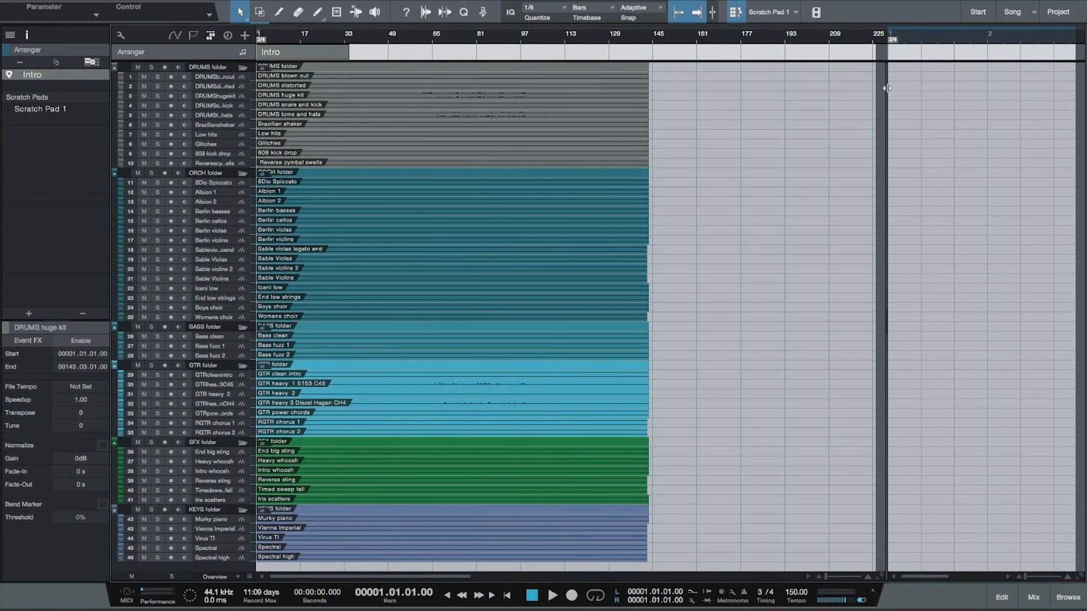
{"action": "left_click_drag", "start_coordinate": [800, 187], "coordinate": [495, 202]}
{"action": "left_click_drag", "start_coordinate": [743, 95], "coordinate": [660, 106]}
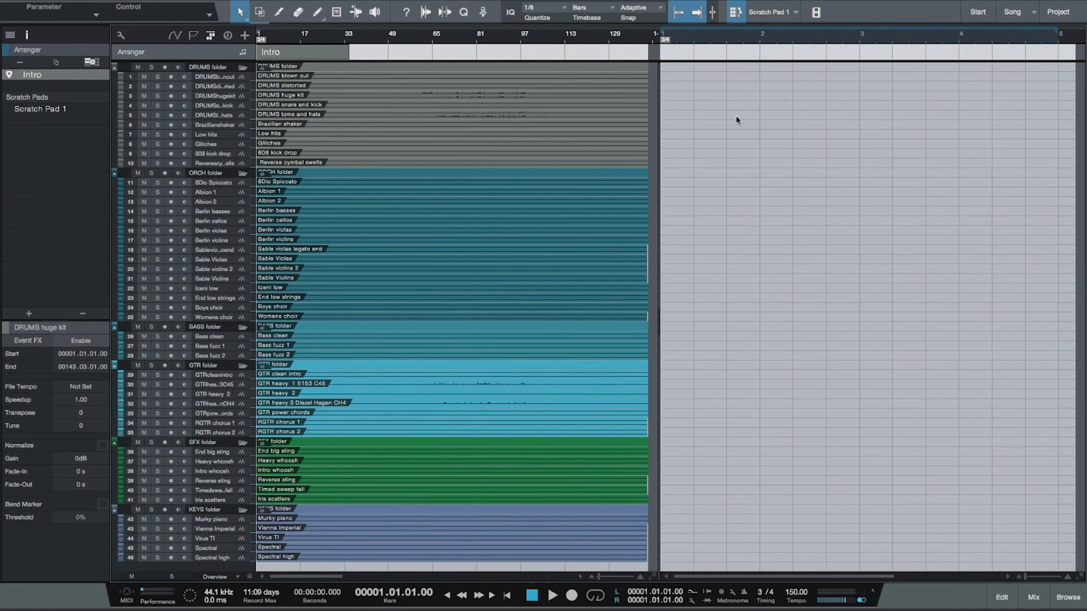
Step: Copy the Intro section with its events from the main arrangement to the start of Scratch Pad 1
{"action": "key", "text": "w"}
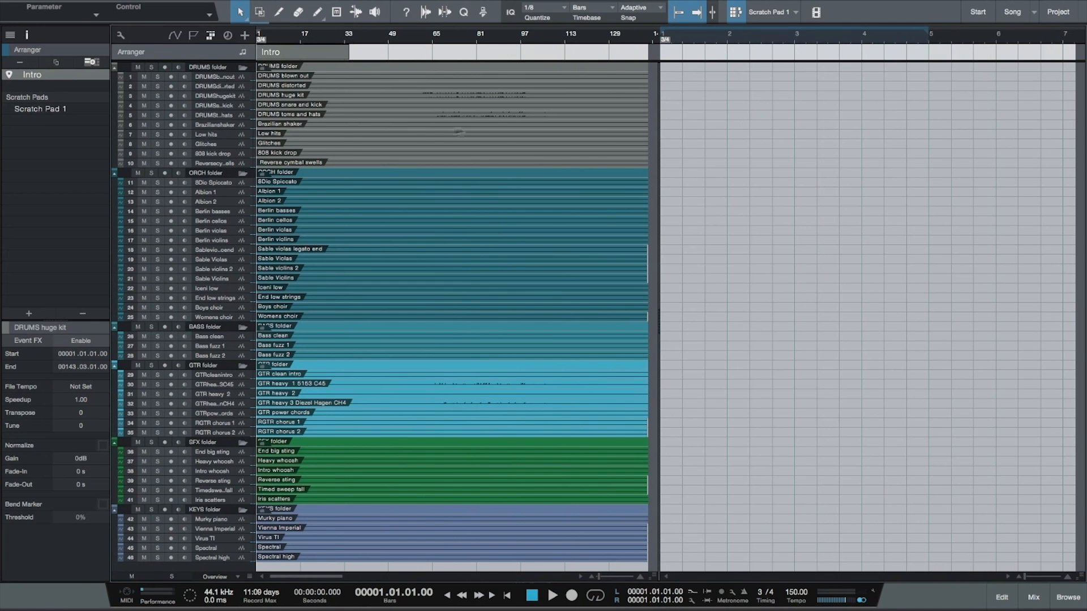
{"action": "left_click", "coordinate": [385, 117]}
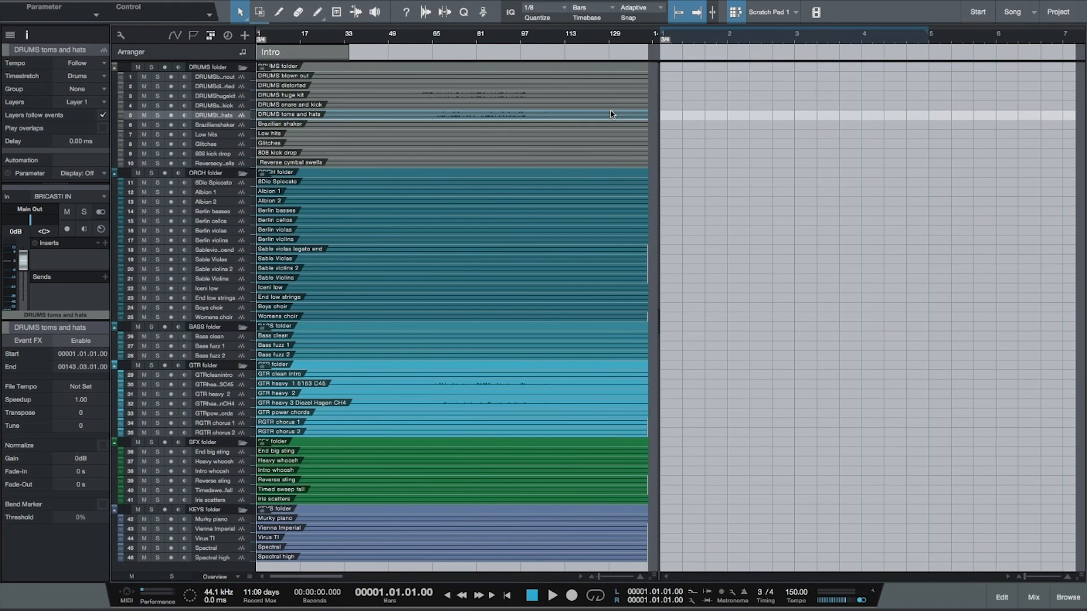
{"action": "key", "text": "w"}
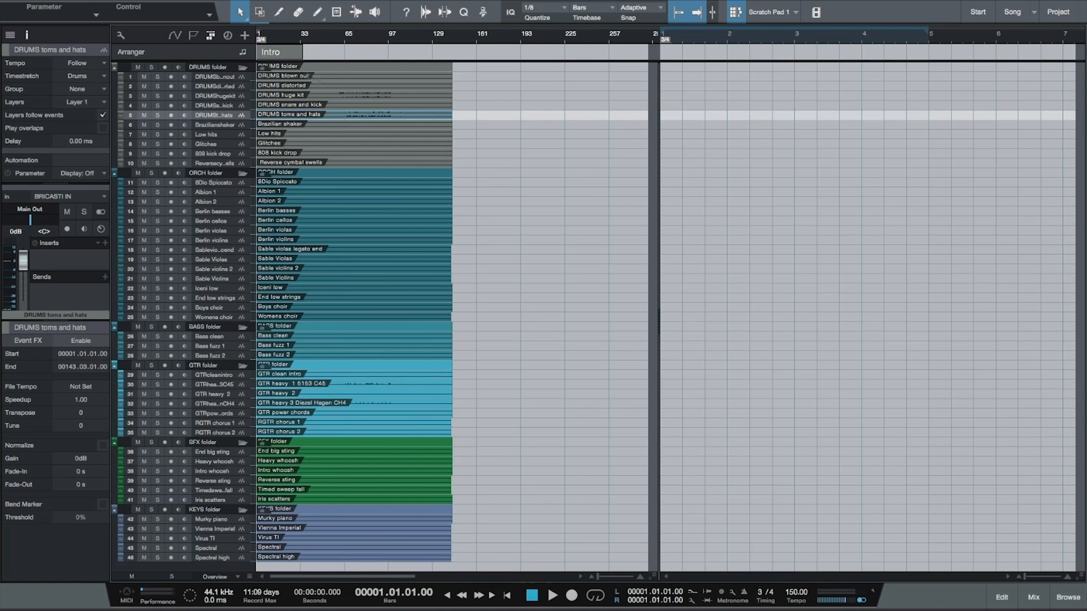
{"action": "left_click_drag", "start_coordinate": [295, 52], "coordinate": [688, 61]}
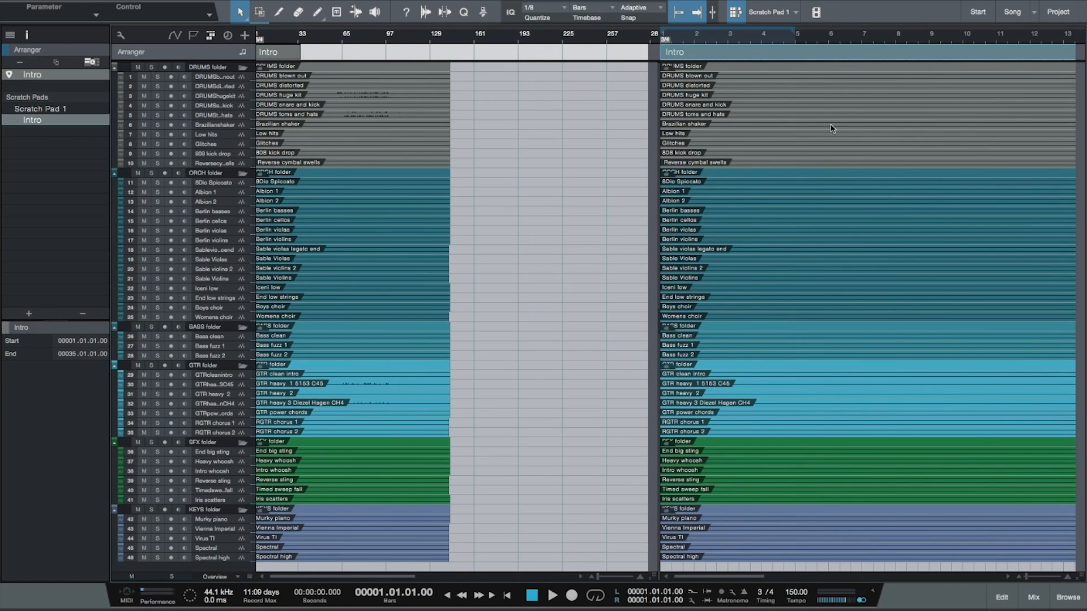
{"action": "key", "text": "w"}
{"action": "key", "text": "w"}
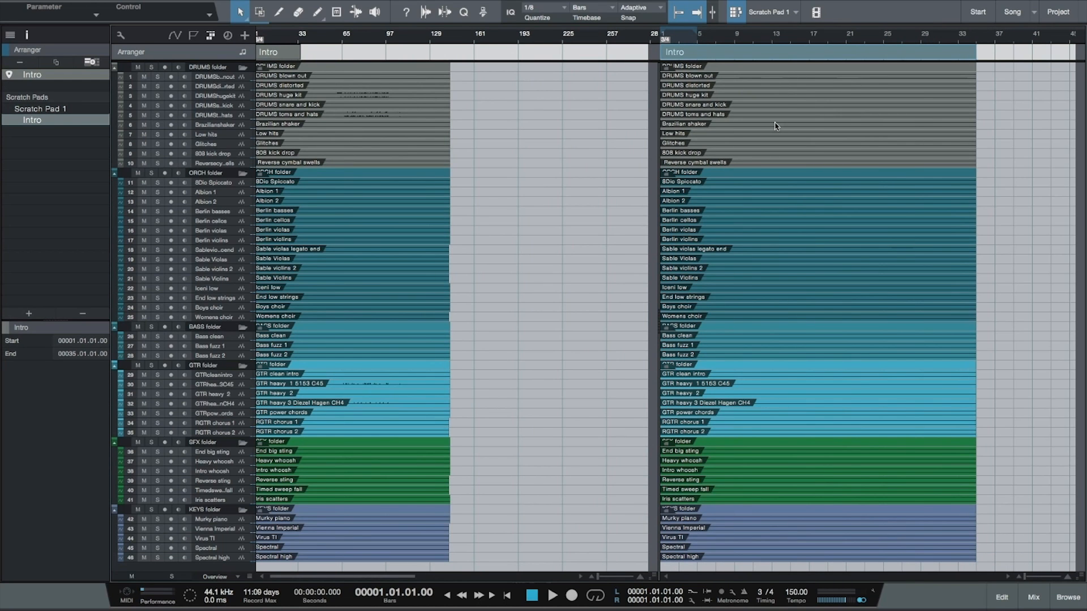
Step: Place the playhead at bar 13 in Scratch Pad 1 and split its drum and orchestra events at bar 16
{"action": "left_click", "coordinate": [496, 41]}
{"action": "left_click", "coordinate": [771, 38]}
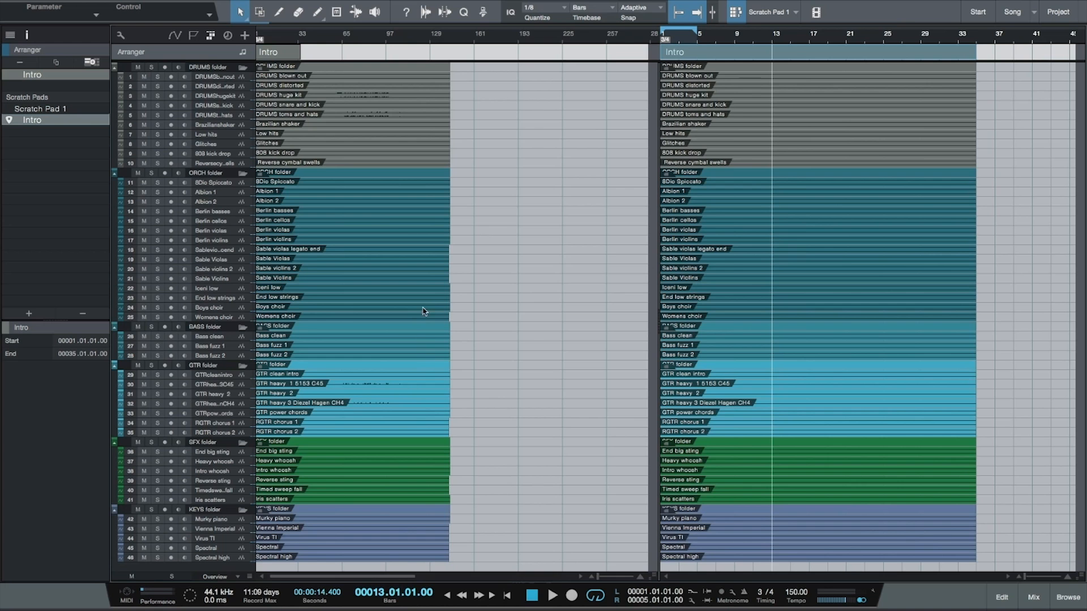
{"action": "left_click_drag", "start_coordinate": [995, 187], "coordinate": [779, 65]}
{"action": "key", "text": "3"}
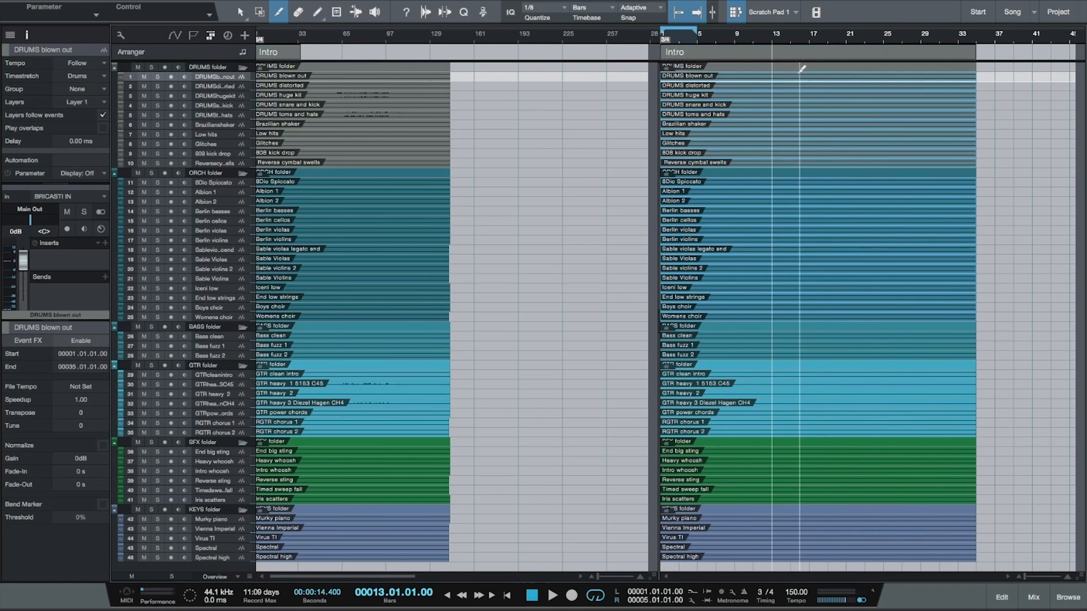
{"action": "left_click", "coordinate": [799, 73]}
Step: In Scratch Pad 1, split GTR heavy 2 at bar 9, Heavy whoosh at about bar 19 and Timed sweep fall at about bar 27, deleting the sweep's end
{"action": "left_click", "coordinate": [735, 394]}
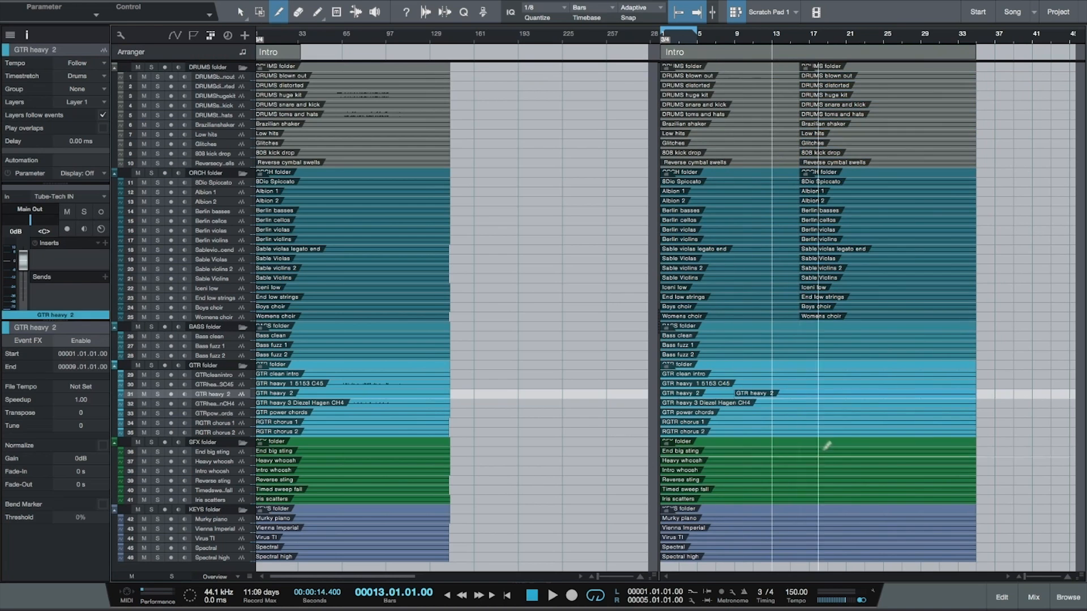
{"action": "left_click", "coordinate": [828, 460]}
{"action": "left_click", "coordinate": [903, 490]}
{"action": "key", "text": "1"}
{"action": "left_click", "coordinate": [953, 490]}
{"action": "key", "text": "Delete"}
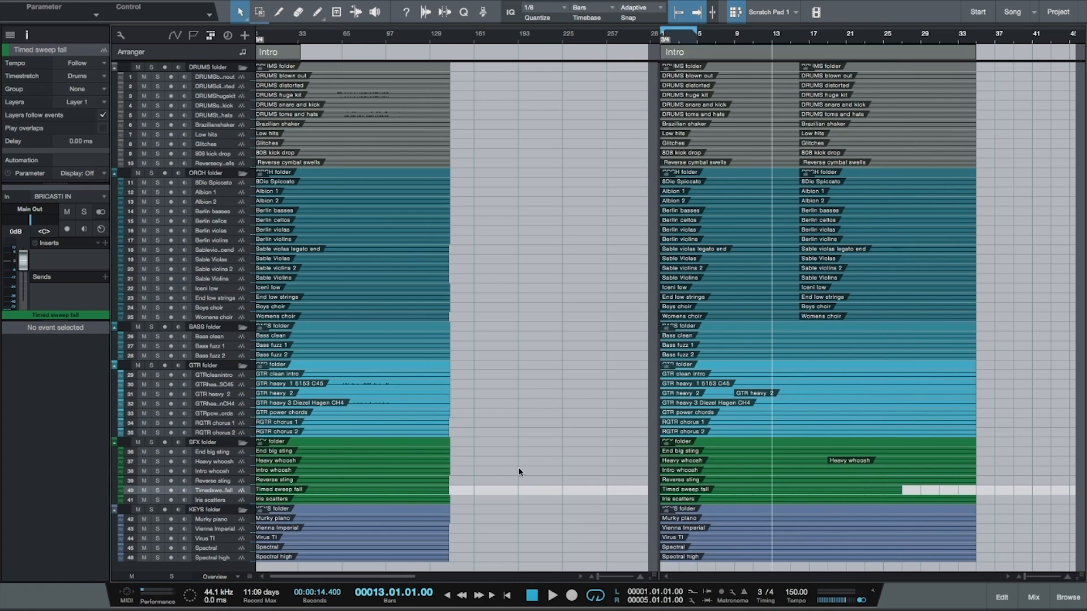
Step: Try moving all events of Scratch Pad 1 to the start of the main arrangement
{"action": "left_click", "coordinate": [221, 375]}
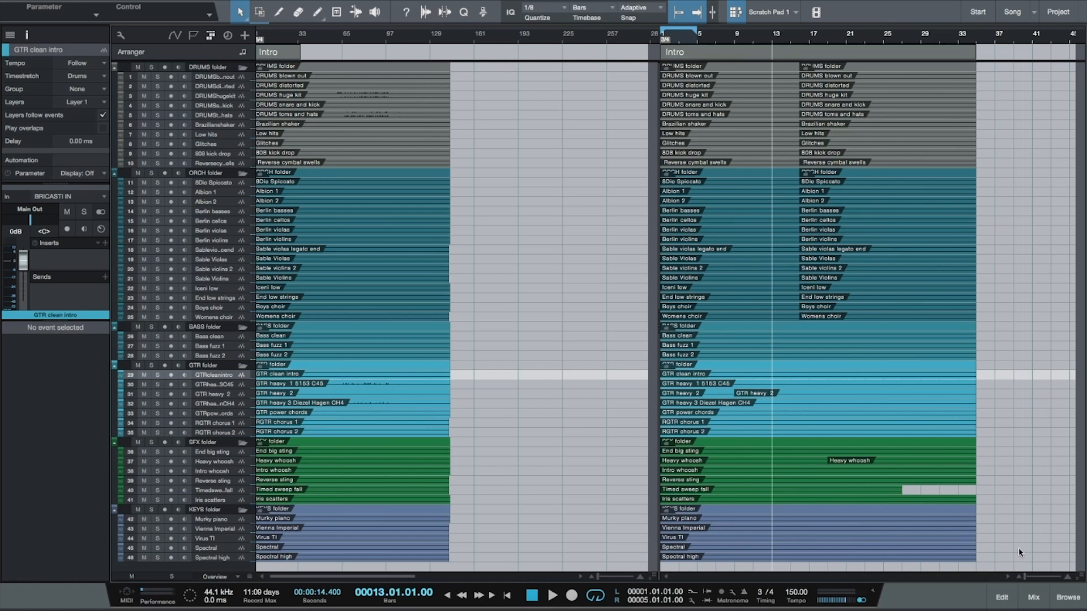
{"action": "key", "text": "super+a"}
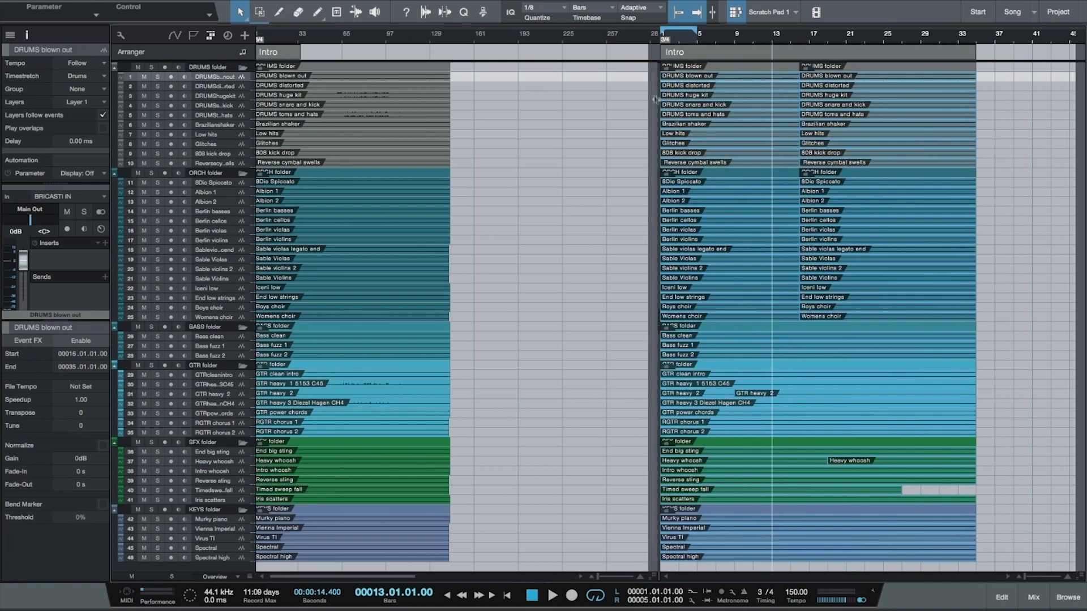
{"action": "left_click_drag", "start_coordinate": [723, 74], "coordinate": [270, 64]}
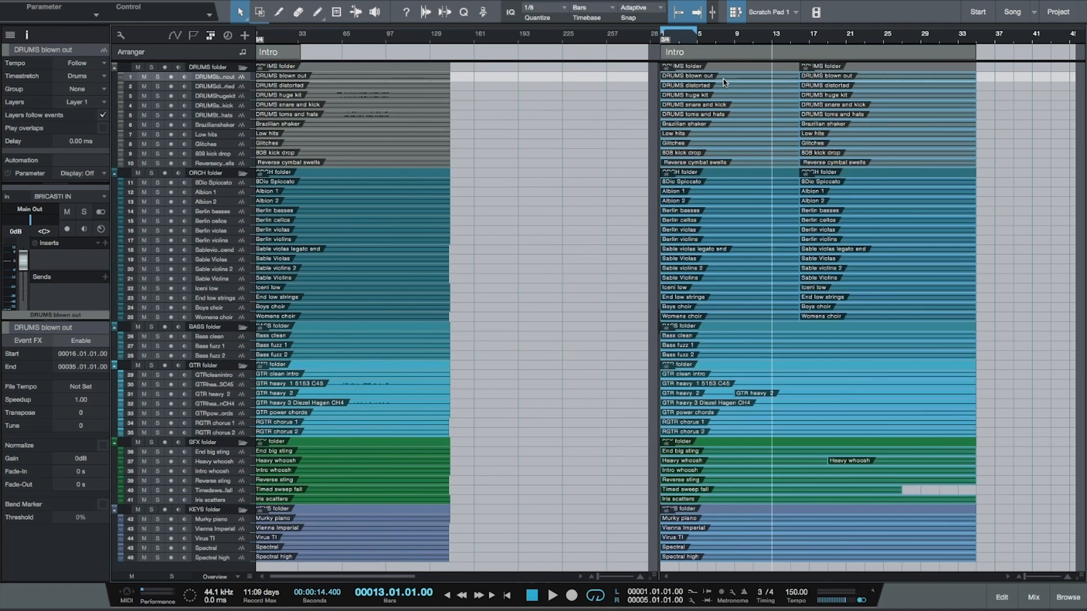
Step: Try copying the Intro section from Scratch Pad 1 to bar 166 of the main arrangement, and undo the copy
{"action": "left_click", "coordinate": [707, 51]}
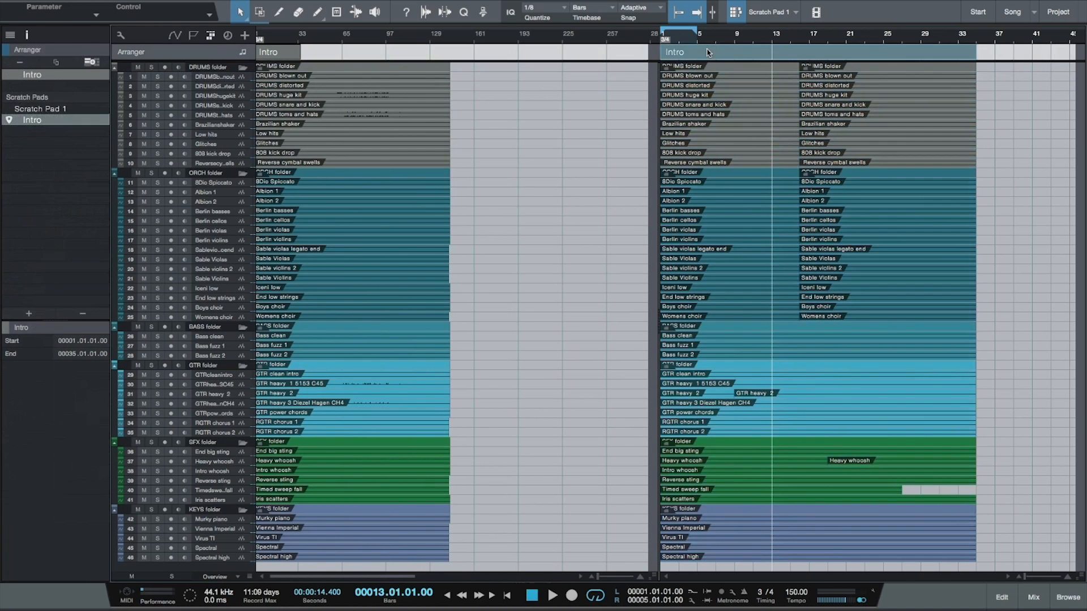
{"action": "left_click_drag", "start_coordinate": [706, 52], "coordinate": [425, 67]}
{"action": "left_click_drag", "start_coordinate": [493, 64], "coordinate": [507, 63]}
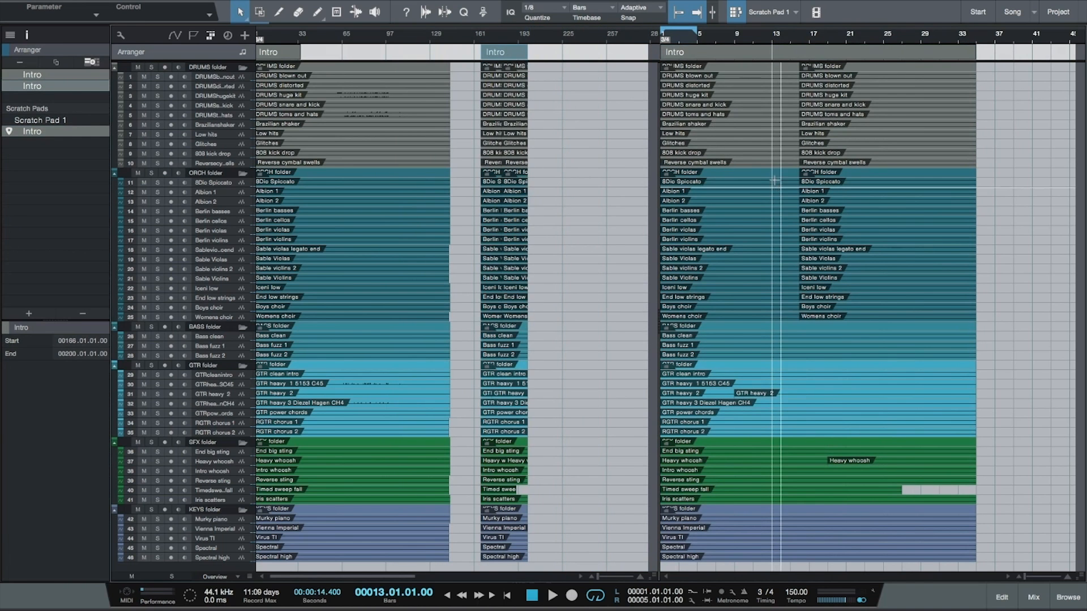
{"action": "key", "text": "ctrl+z"}
Step: Try moving the Intro section from Scratch Pad 1 to the start of the main arrangement, and undo the move
{"action": "left_click_drag", "start_coordinate": [732, 57], "coordinate": [283, 57]}
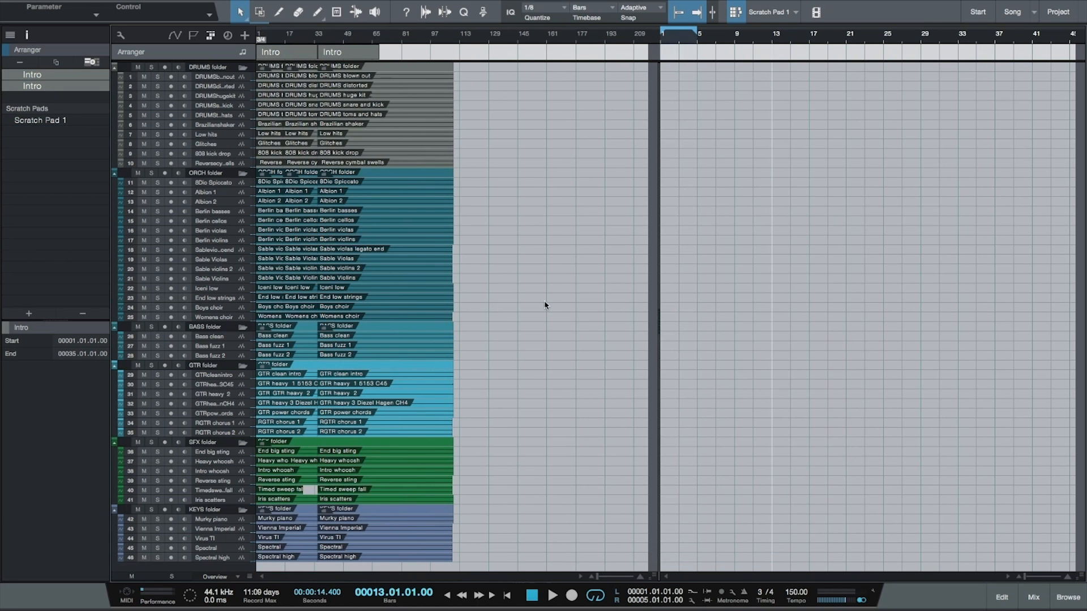
{"action": "key", "text": "ctrl+z"}
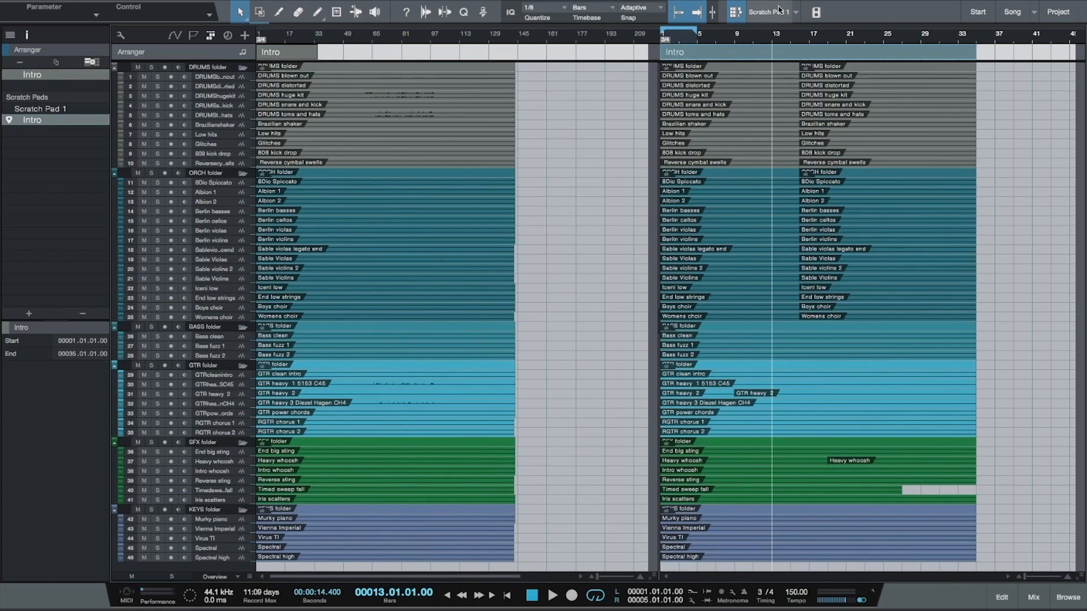
Step: Add a second, empty scratch pad to the song
{"action": "left_click", "coordinate": [795, 13]}
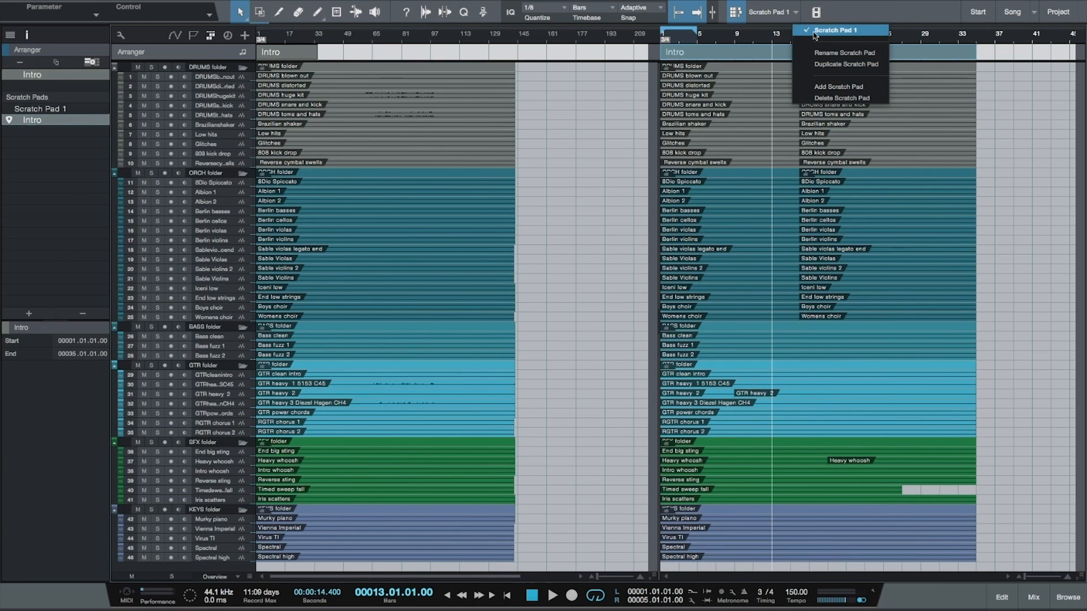
{"action": "left_click", "coordinate": [781, 14]}
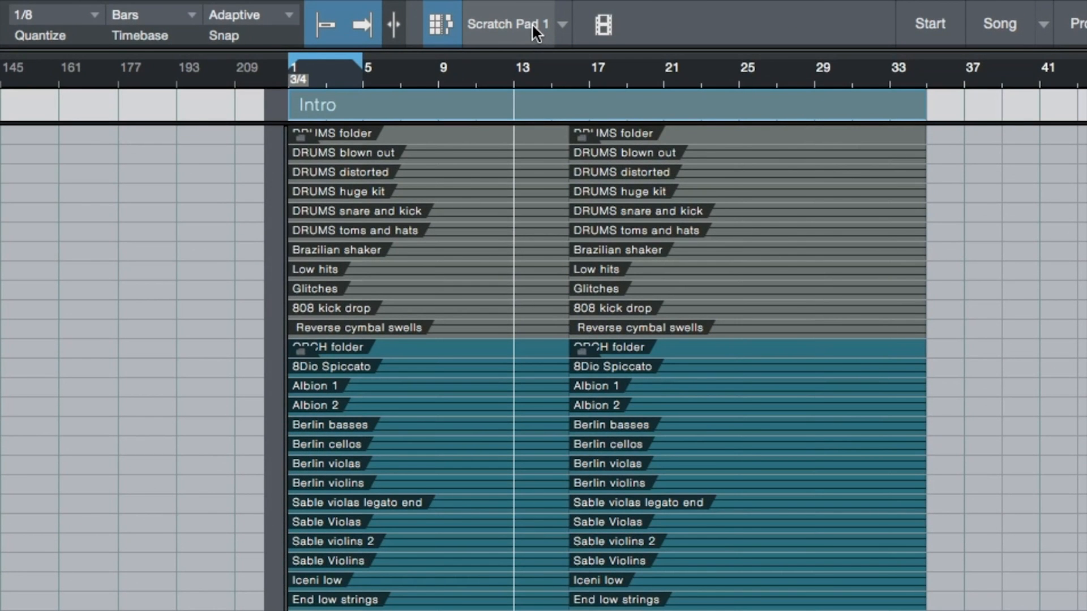
{"action": "left_click", "coordinate": [532, 25]}
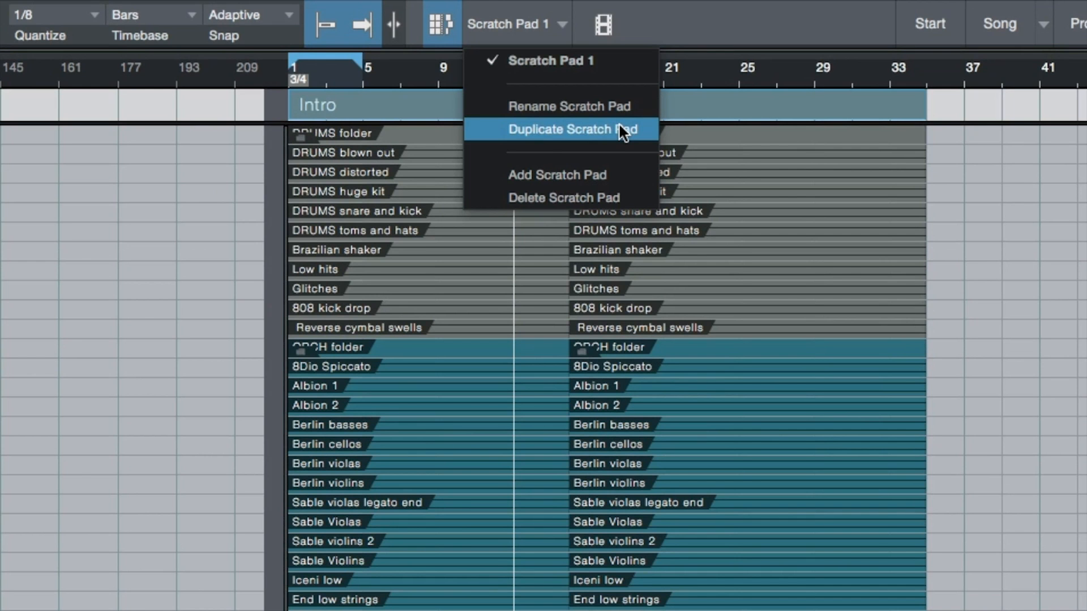
{"action": "left_click", "coordinate": [613, 177]}
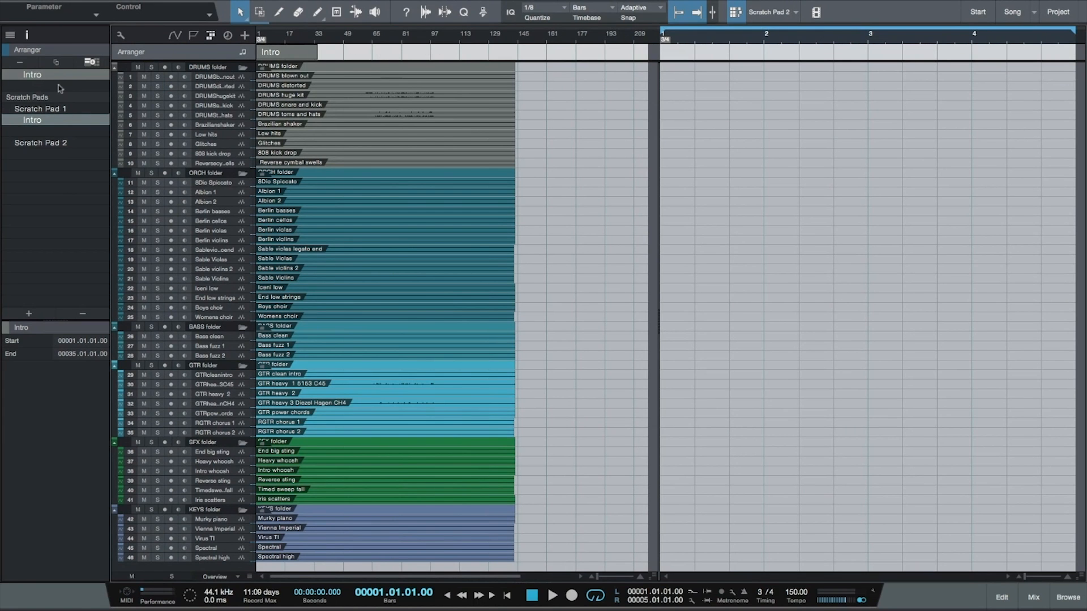
Step: Show Scratch Pad 1 beside the arrangement again and select the Intro section in the main arrangement
{"action": "left_click", "coordinate": [49, 110]}
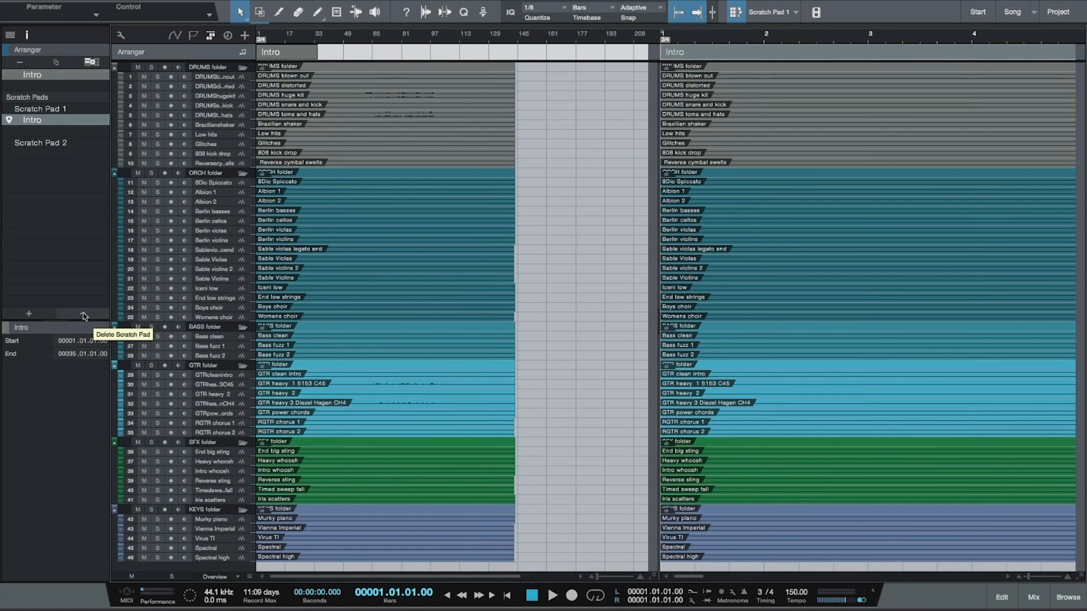
{"action": "left_click", "coordinate": [299, 51]}
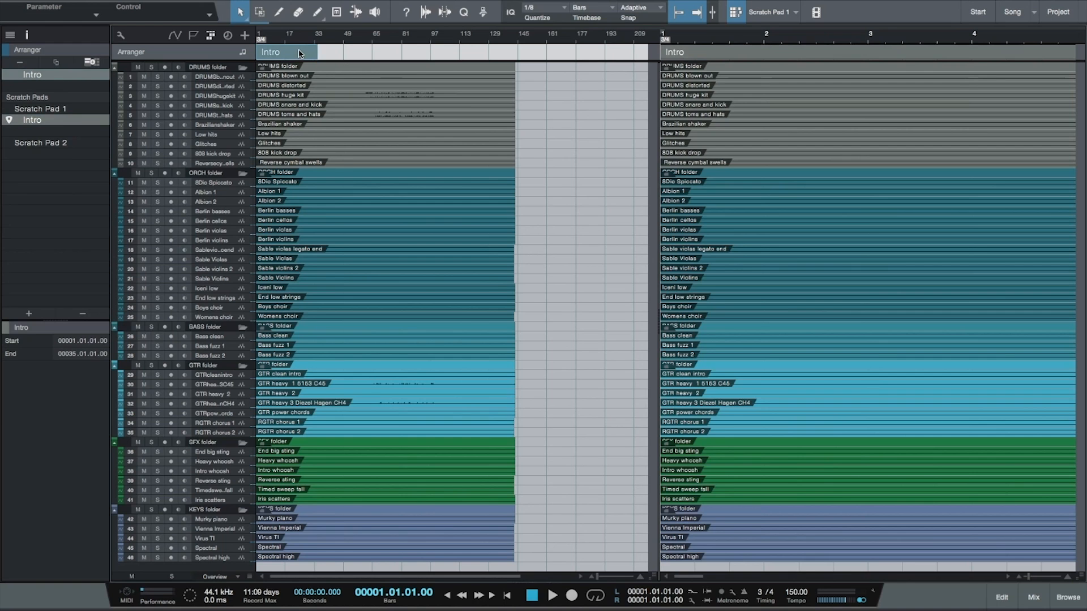